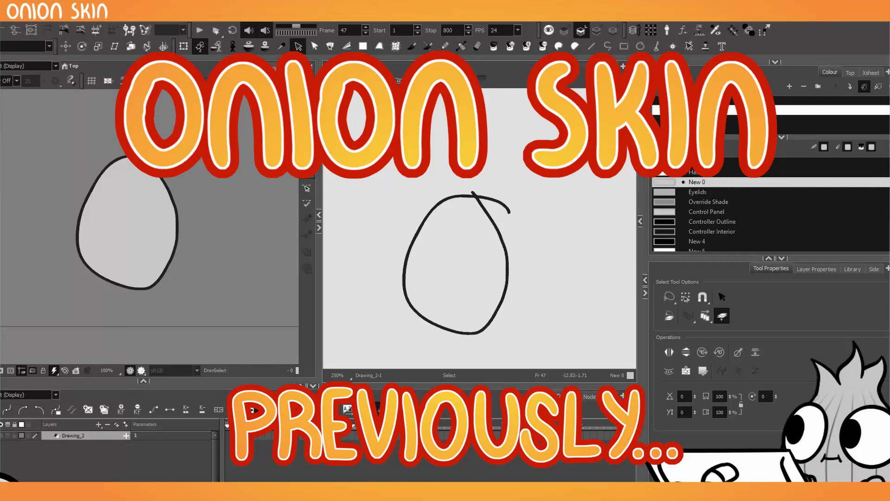
- Delete the egg-shaped drawing from the current frame
left_click(457, 241)
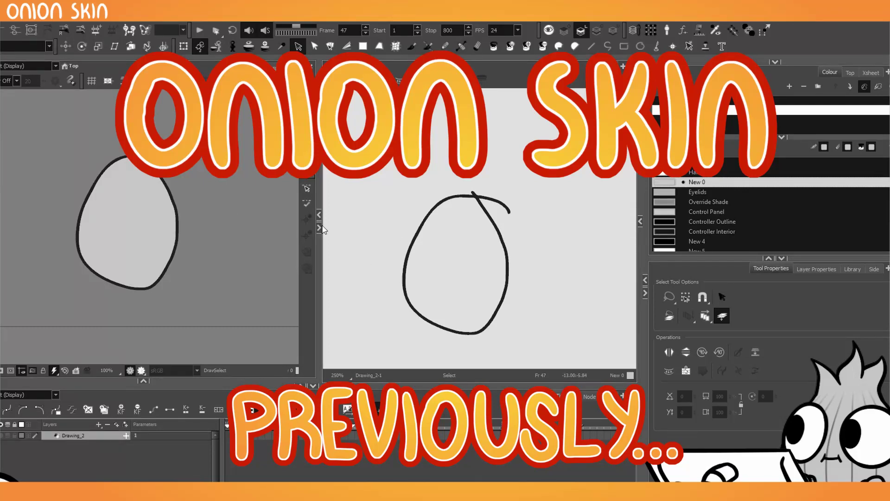
left_click(122, 251)
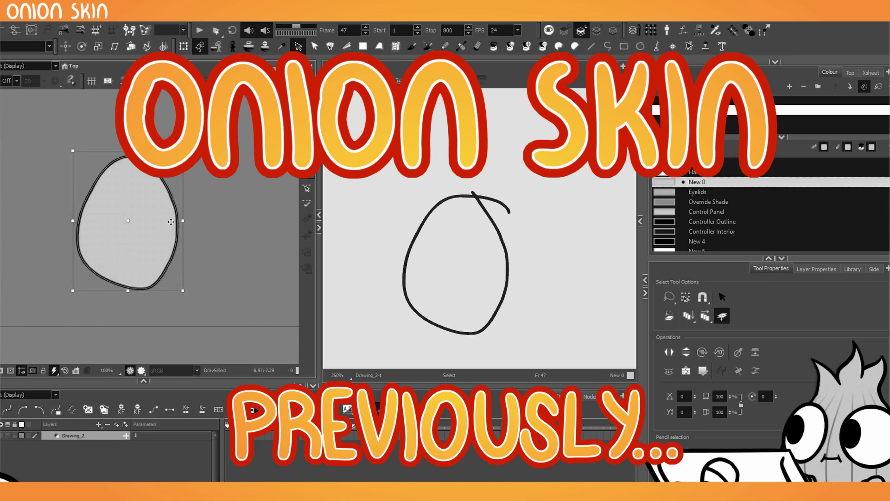
key("Delete")
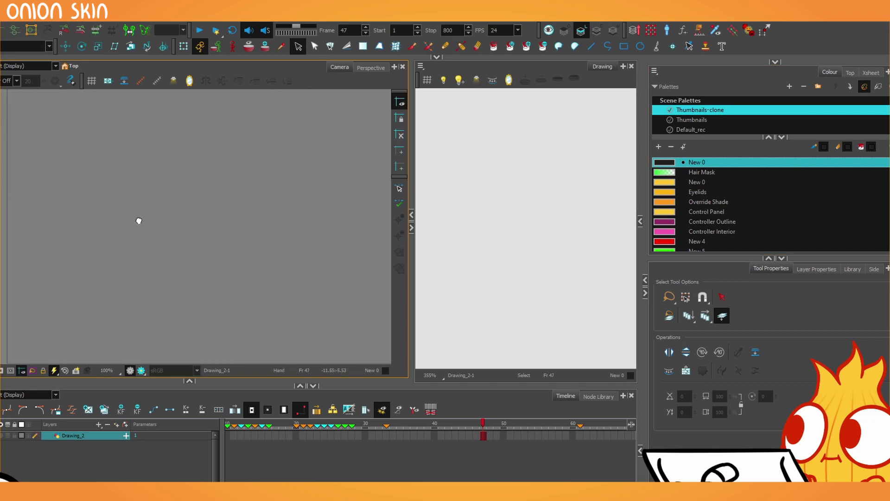
left_click(412, 47)
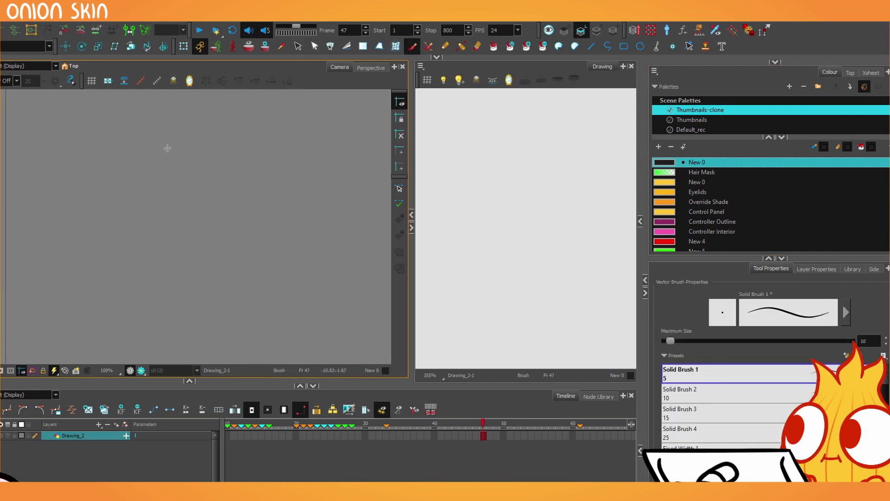
mouse_move(166, 143)
left_mouse_down()
mouse_move(278, 217)
mouse_move(171, 140)
left_mouse_up()
key("ctrl+z")
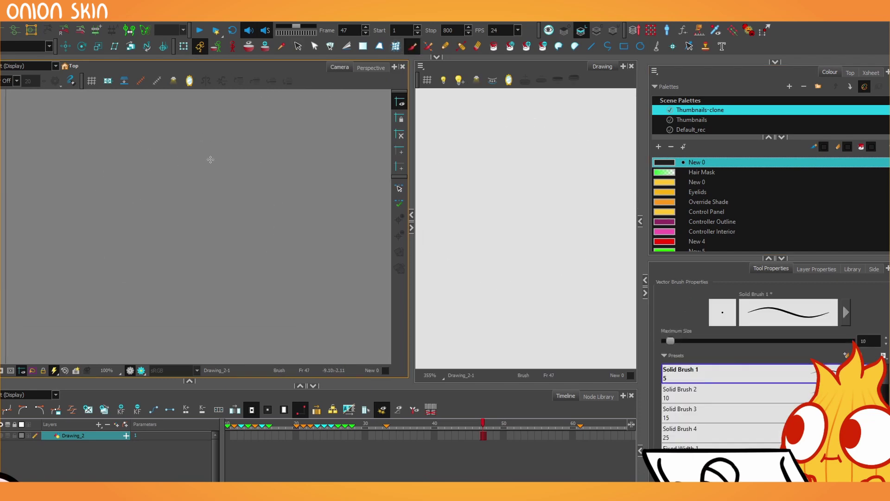
- Draw a large dark circle outline with the Pencil at maximum size 20 and display its strokes
left_click(445, 46)
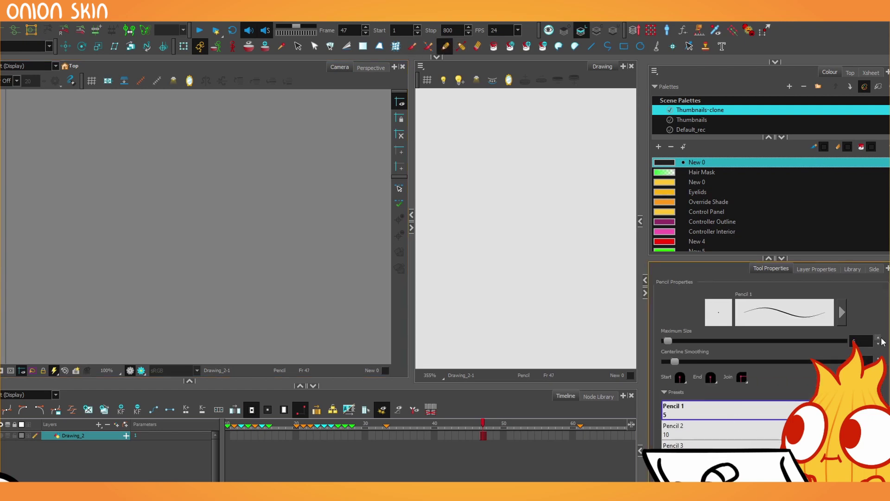
type("20")
key("Return")
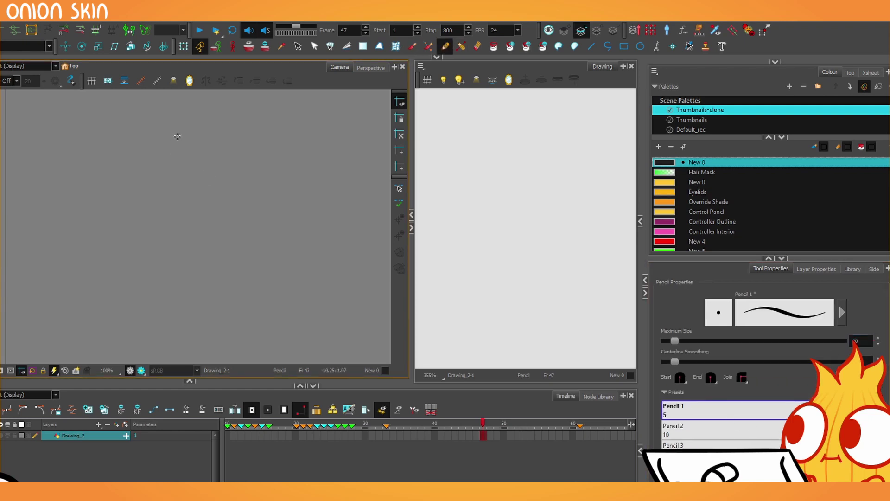
mouse_move(180, 136)
left_mouse_down()
mouse_move(226, 133)
mouse_move(113, 171)
mouse_move(222, 132)
left_mouse_up()
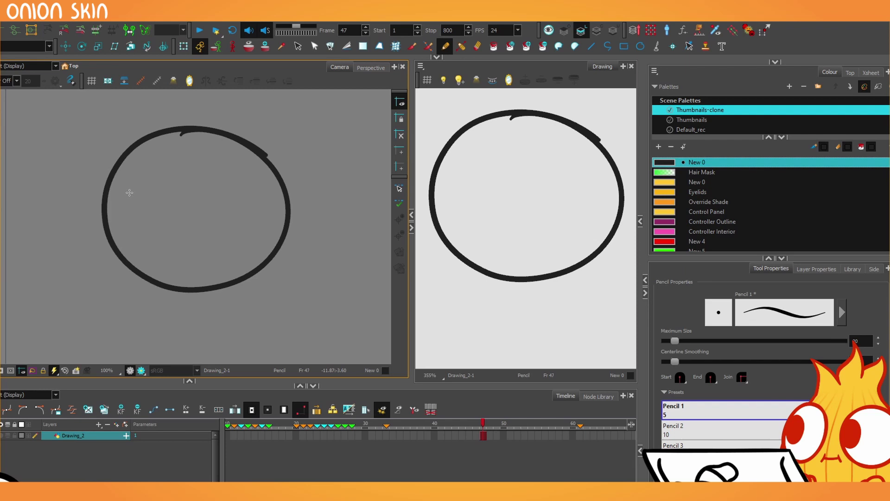
key("2")
key("k")
key("1")
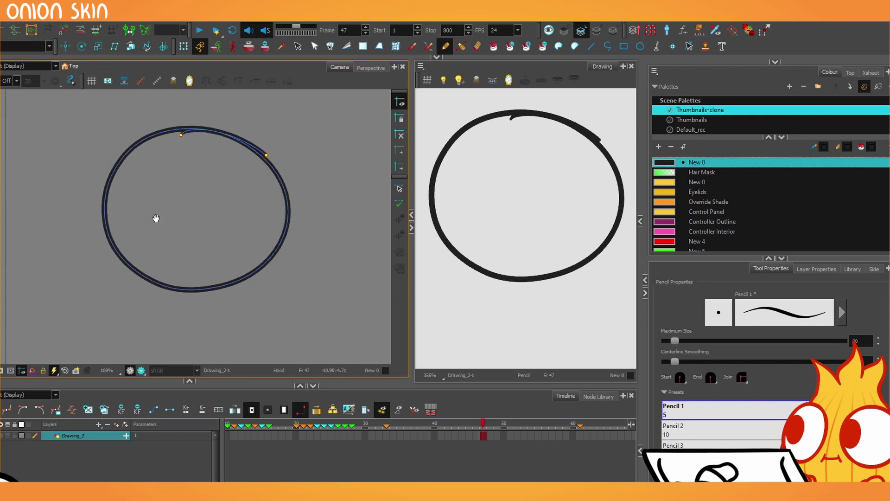
- Fill the inside of the circle with the Eyelids colour
left_click(663, 192)
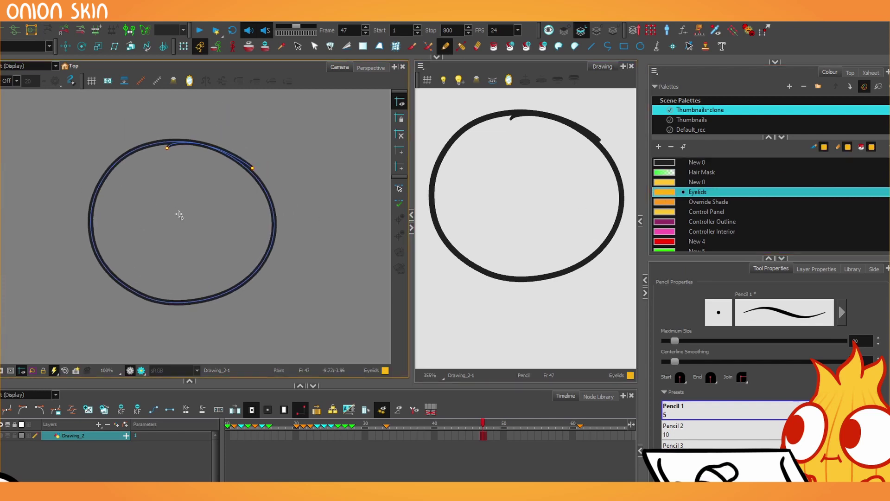
key("alt+i")
left_click(184, 212)
- Draw an invisible curved stroke from the circle's upper edge to its lower edge and fill its right-hand area with Override Shade
key("2")
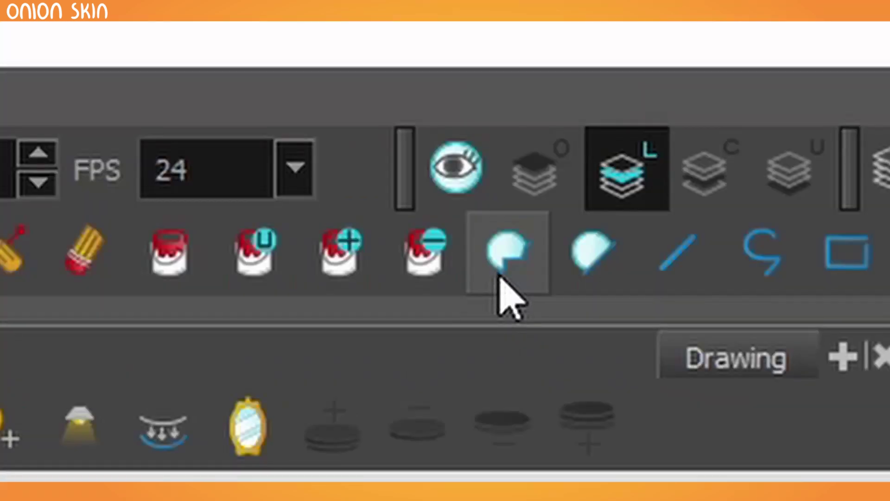
left_click(562, 45)
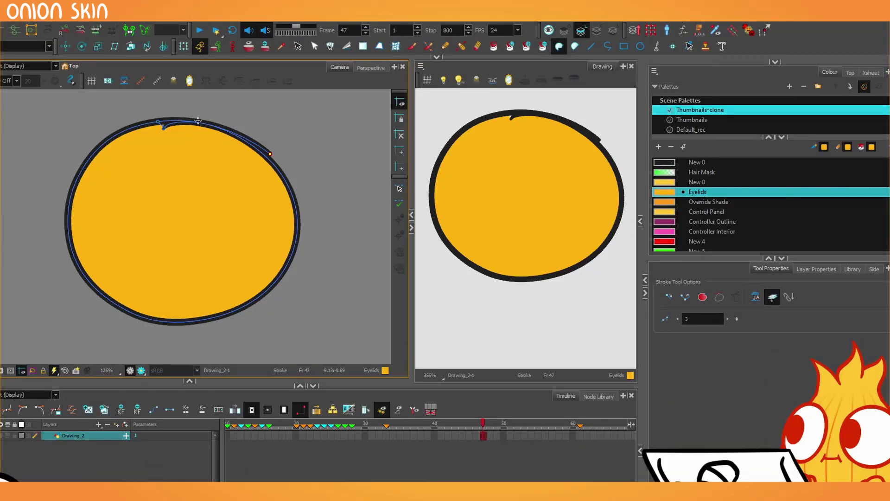
mouse_move(189, 121)
left_mouse_down()
mouse_move(237, 192)
mouse_move(195, 295)
mouse_move(135, 322)
left_mouse_up()
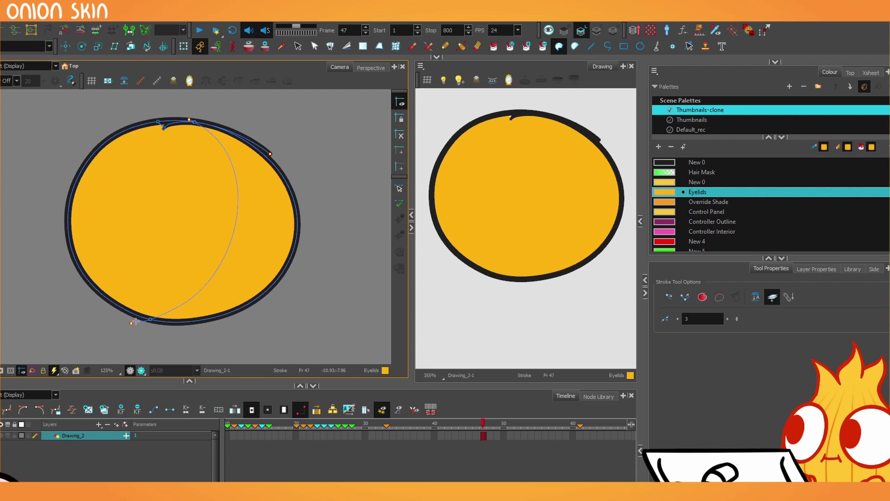
key("alt+i")
left_click(709, 202)
left_click(240, 222)
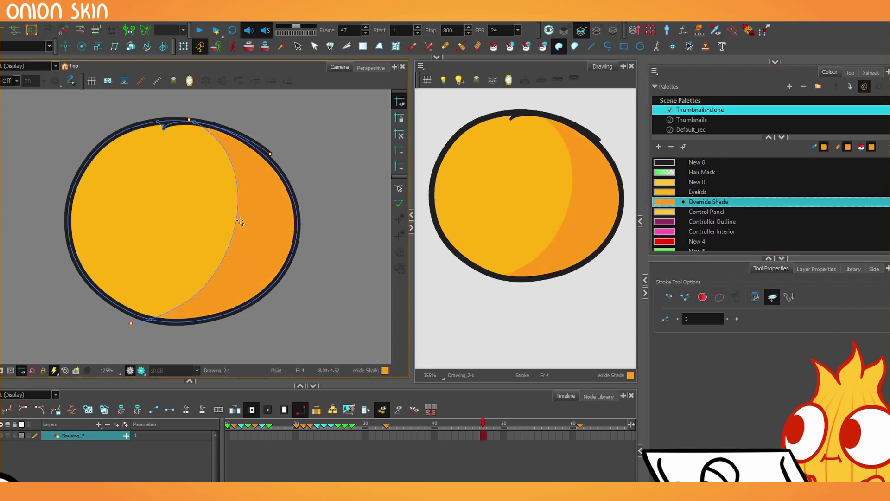
- Move the circle's colour fills to the Colour Art layer, keep the outline in Line Art, and compare both art layers
key("alt+s")
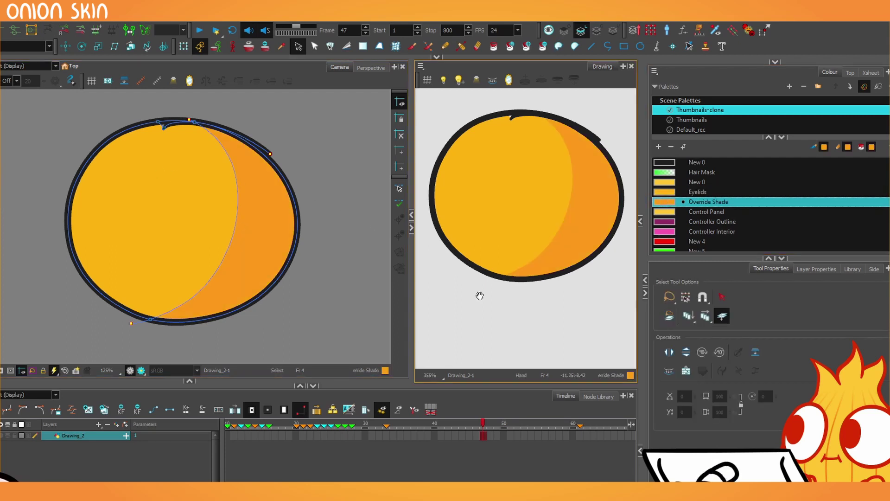
left_click_drag(479, 296, 467, 300)
left_click_drag(411, 265, 383, 262)
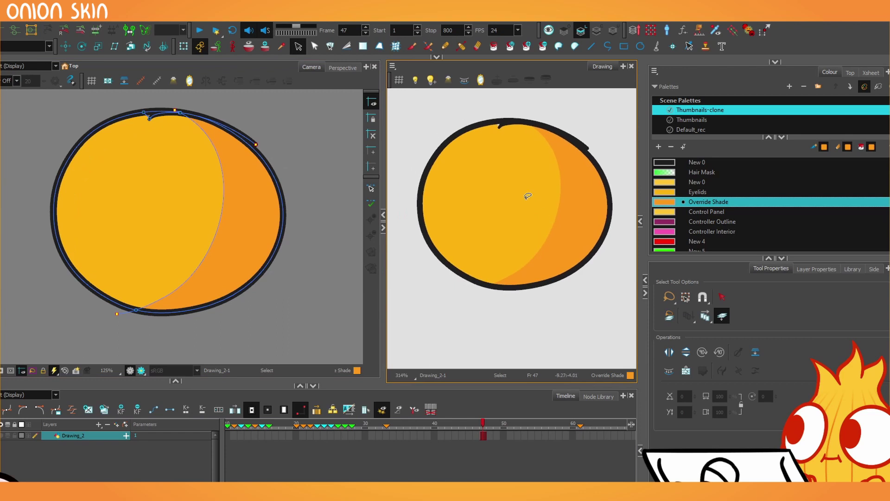
key("ctrl+a")
key("ctrl+x")
key("l")
key("ctrl+v")
key("l")
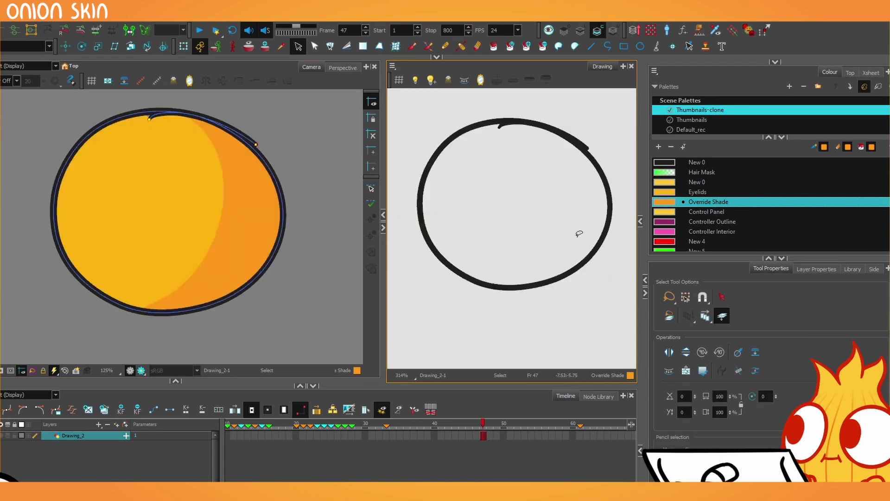
key("l")
key("l")
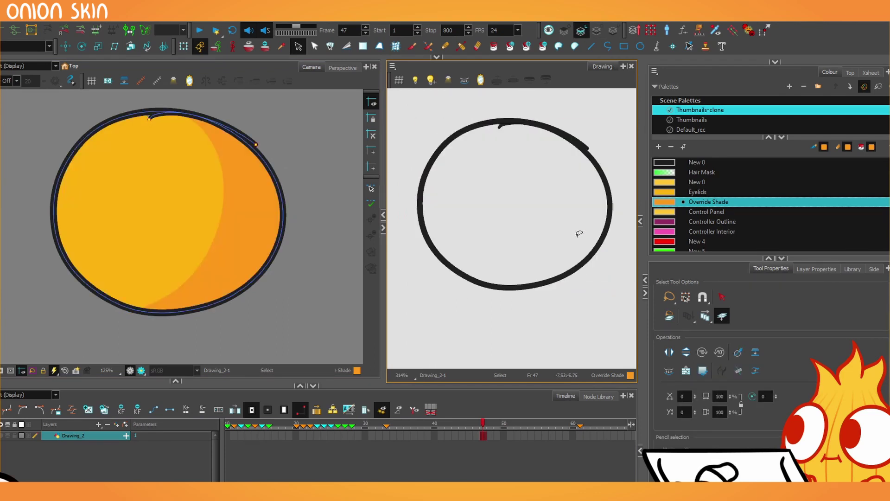
key("l")
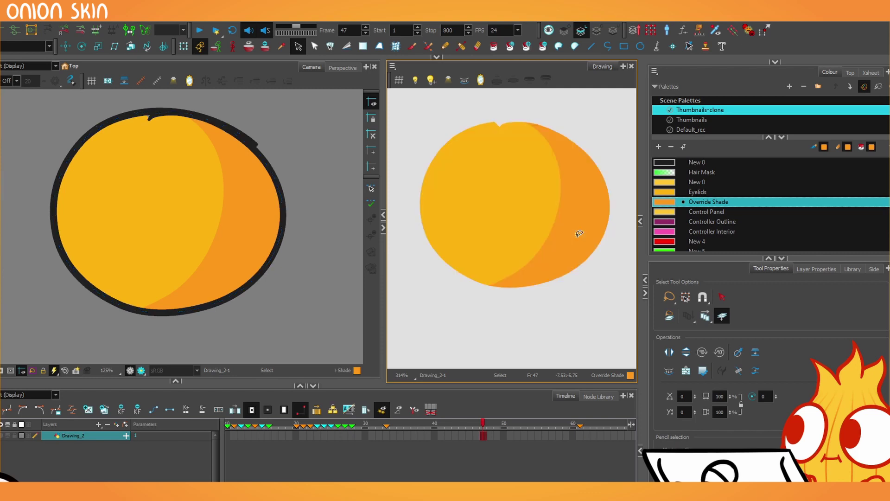
- Delete the fills from Colour Art and draw a curved New 5 green pencil line across the circle's right side, past its outline
left_click(175, 159)
key("Delete")
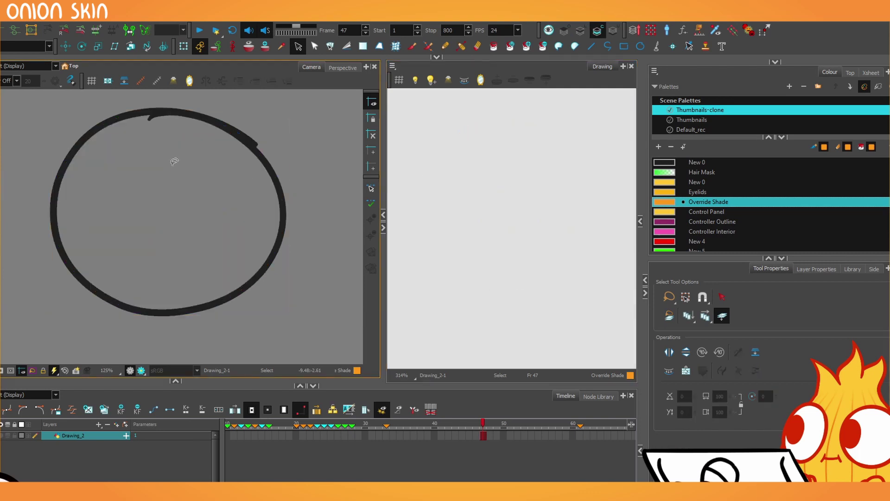
left_click(446, 46)
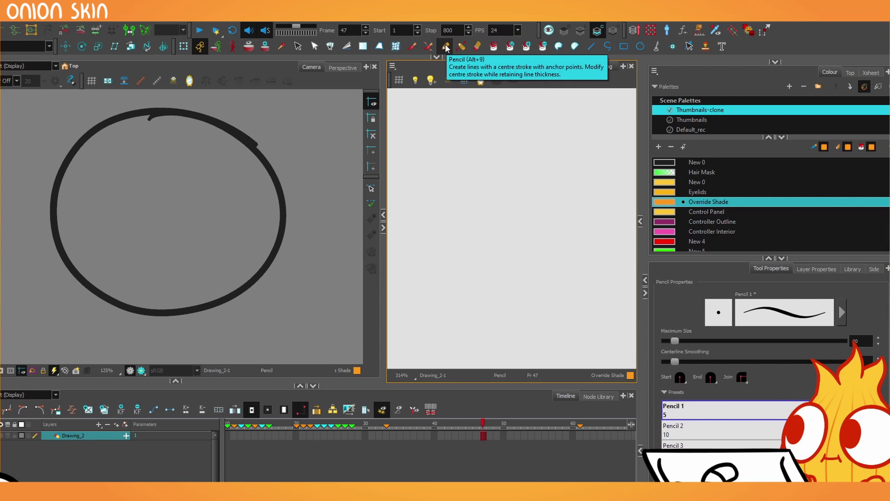
scroll(686, 234, "down", 1)
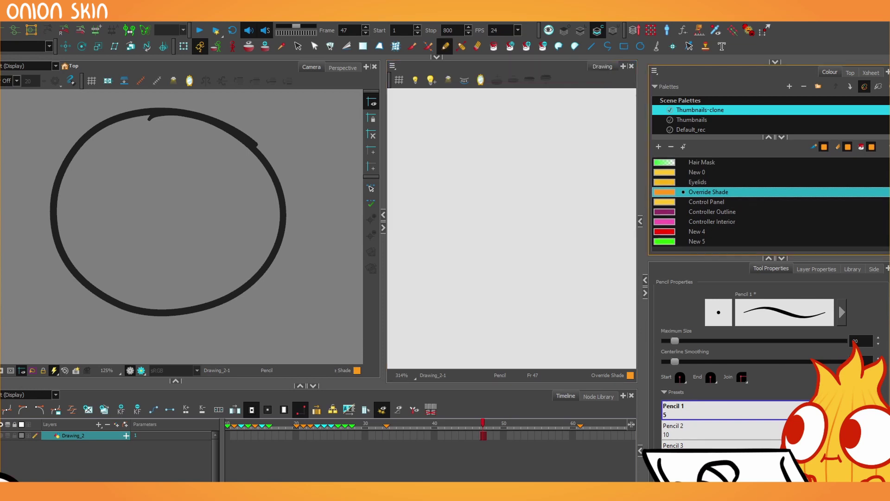
left_click(664, 242)
left_click_drag(383, 287, 425, 285)
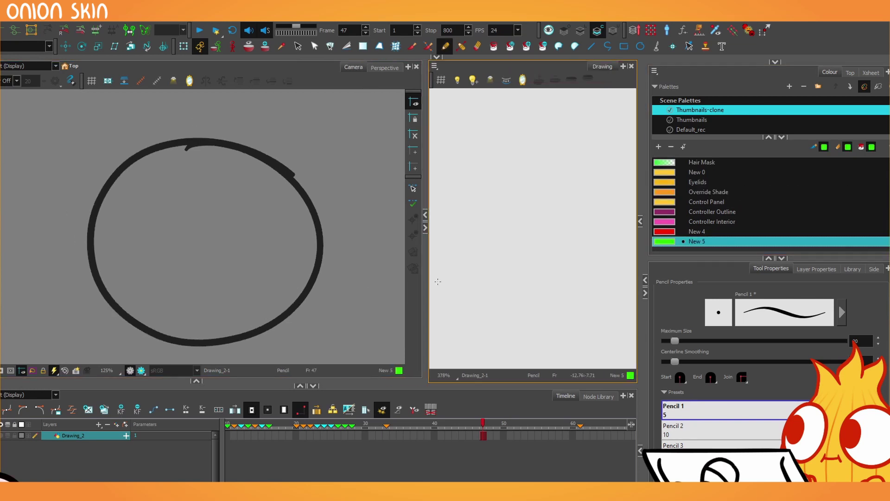
left_click_drag(111, 253, 130, 245)
key("k")
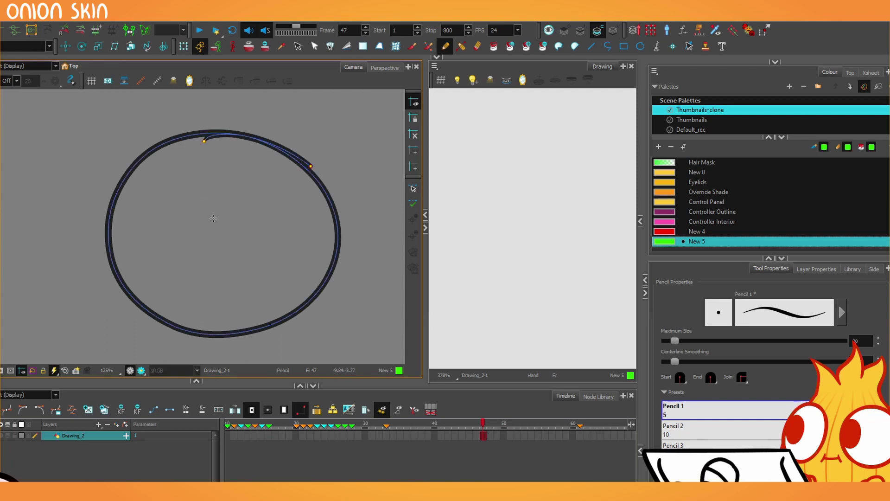
key("2")
left_click_drag(153, 226, 123, 213)
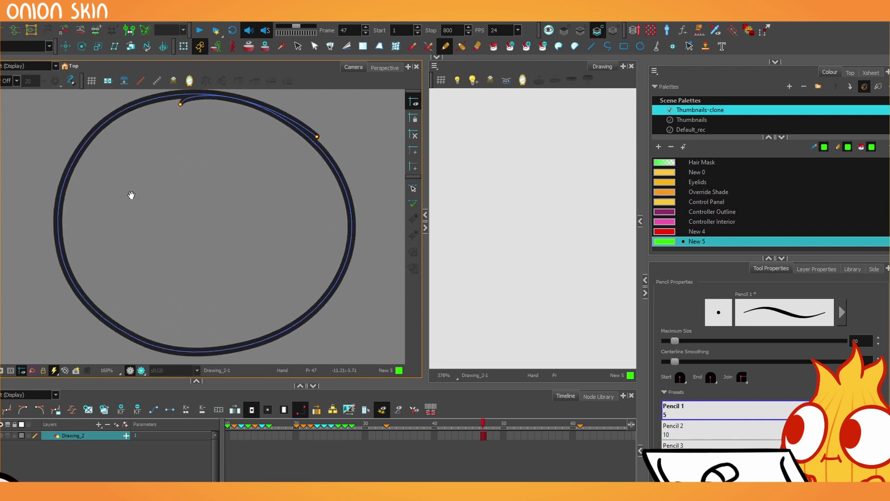
scroll(177, 190, "down", 1)
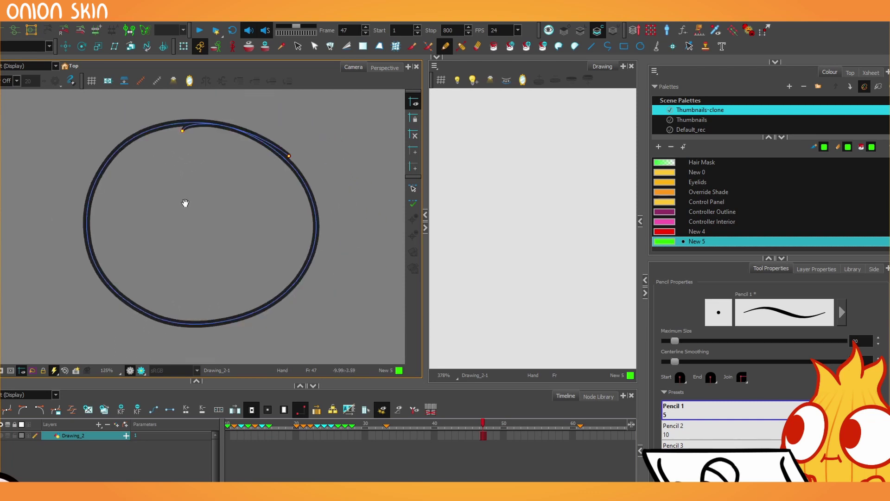
left_click_drag(185, 201, 204, 196)
mouse_move(236, 117)
left_mouse_down()
mouse_move(286, 217)
mouse_move(221, 348)
left_mouse_up()
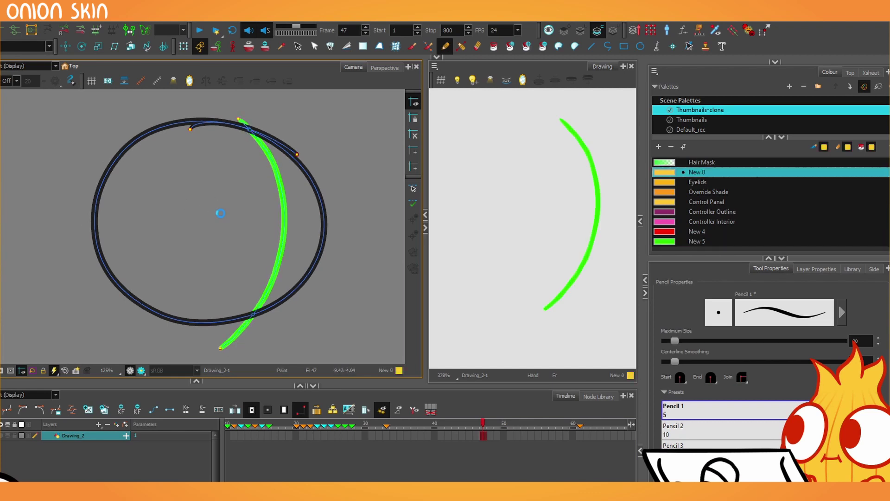
- Fill the circle's large area with yellow New 0 and the crescent beyond the green line with Eyelids
left_click(216, 213)
left_click(661, 185)
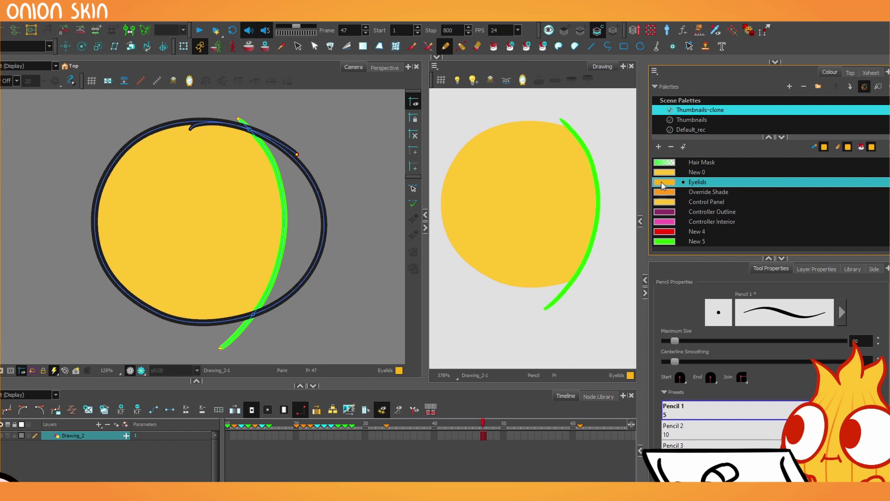
left_click(297, 200)
- Move the green line off the circle with the Select tool, delete it, and undo both changes
key("alt+s")
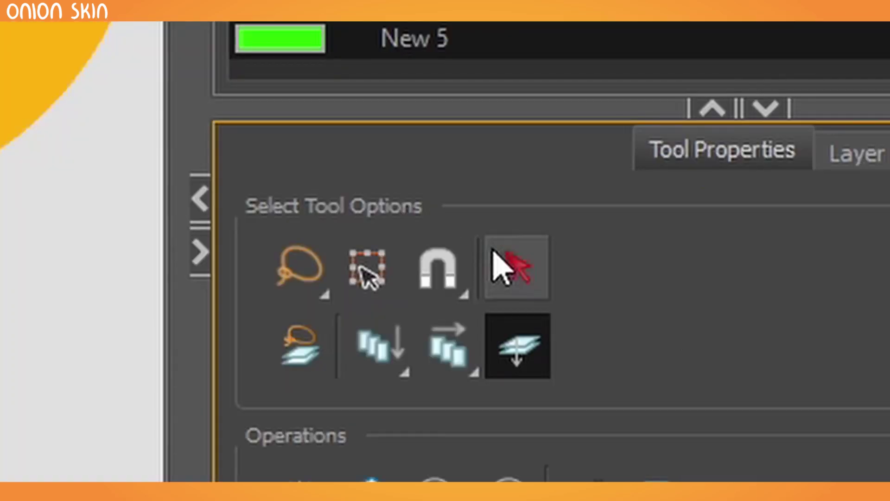
left_click(719, 294)
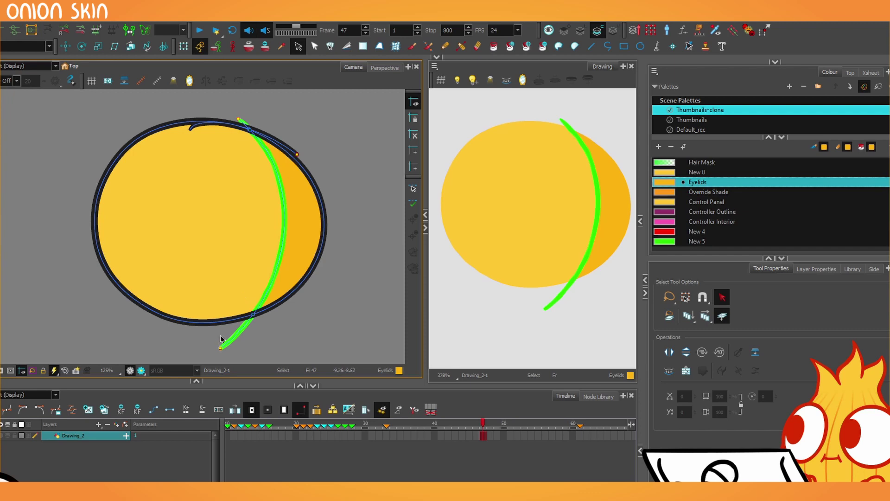
left_click_drag(236, 343, 85, 345)
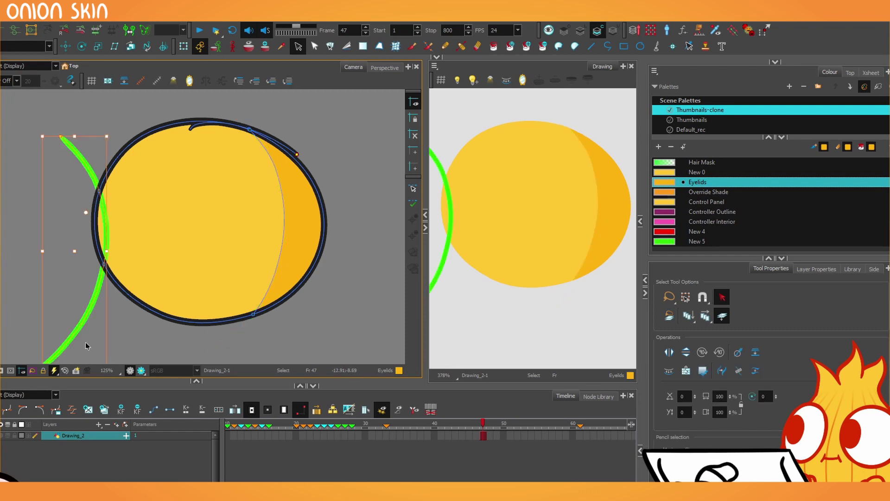
key("Delete")
key("ctrl+z")
key("ctrl+z")
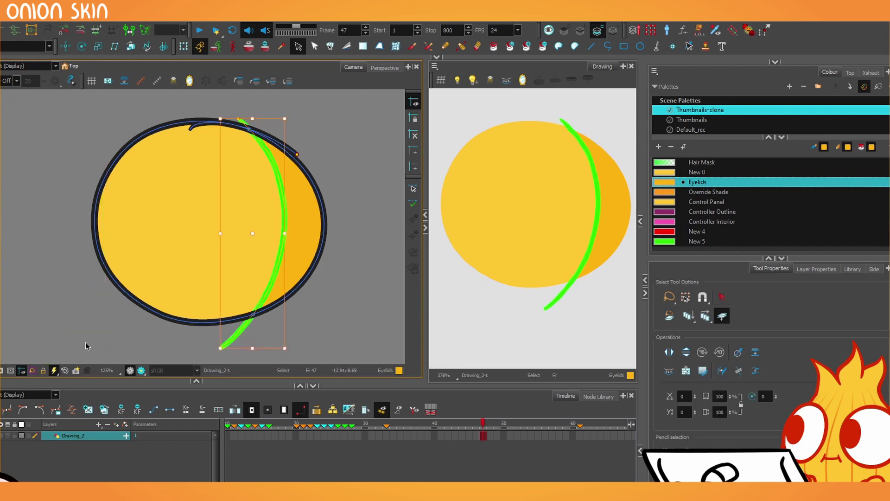
- Make the green line transparent by setting the New 5 swatch's alpha to 0, and deselect the line
double_click(664, 242)
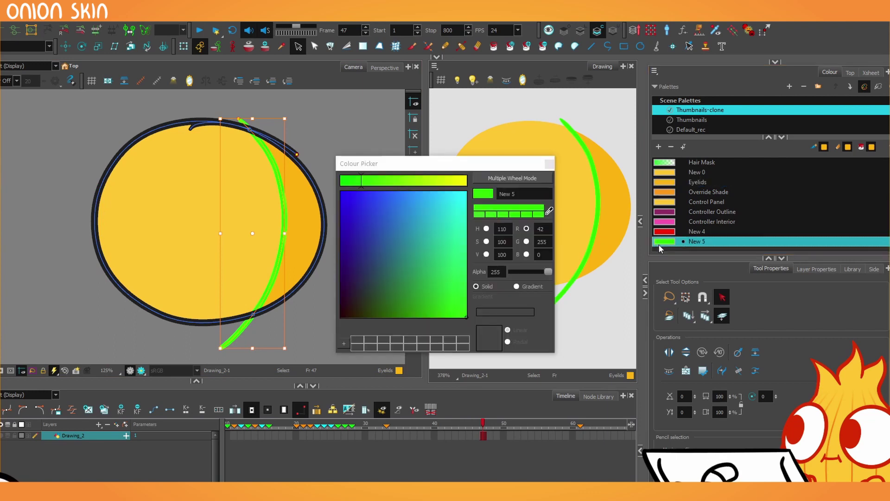
left_click_drag(548, 271, 512, 271)
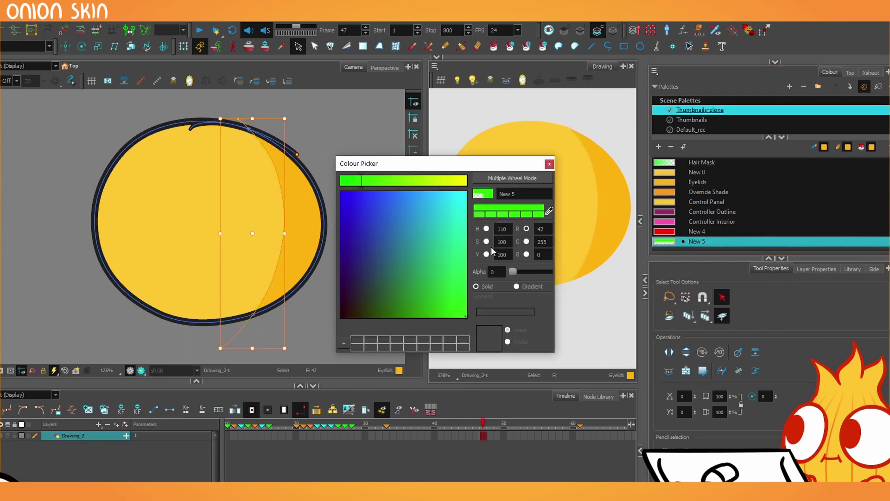
left_click(549, 164)
left_click(58, 154)
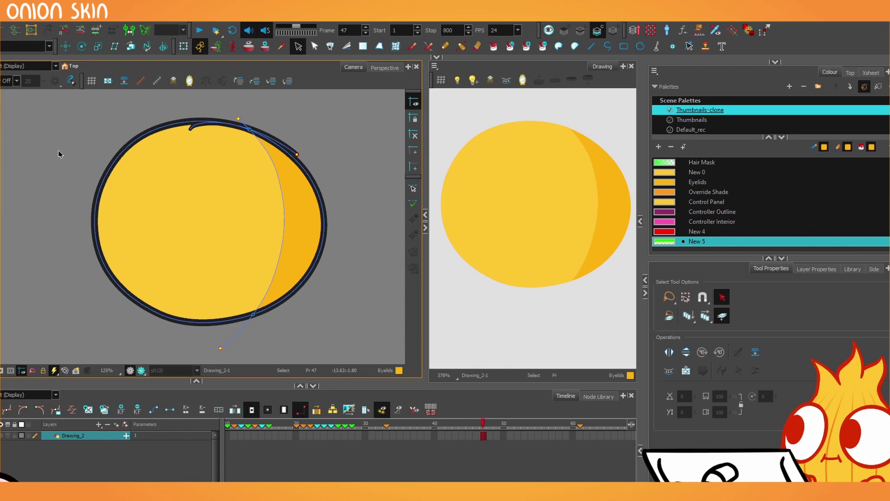
- Select all the colour artwork, including the green boundary line and both yellow fills, and delete it
left_click(722, 310)
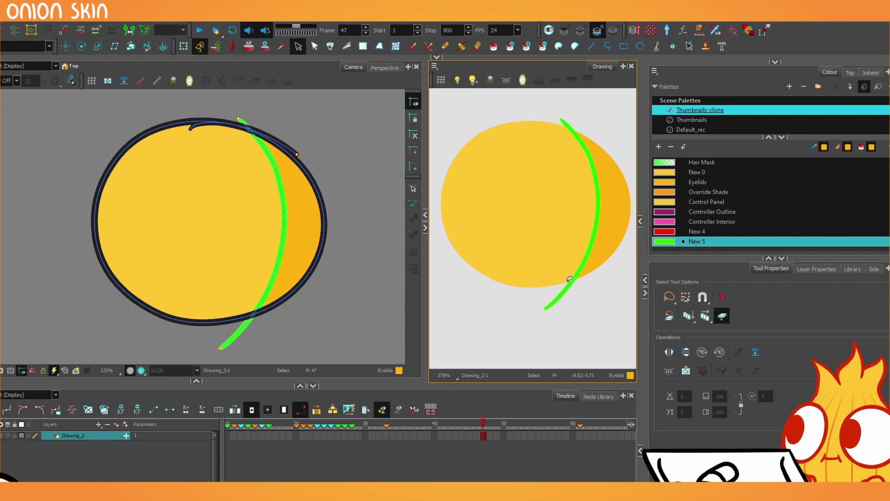
key("ctrl+a")
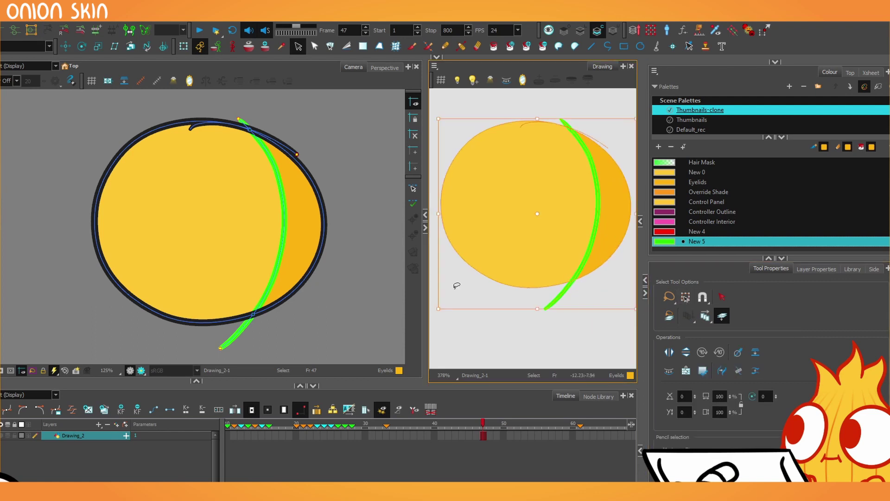
key("Delete")
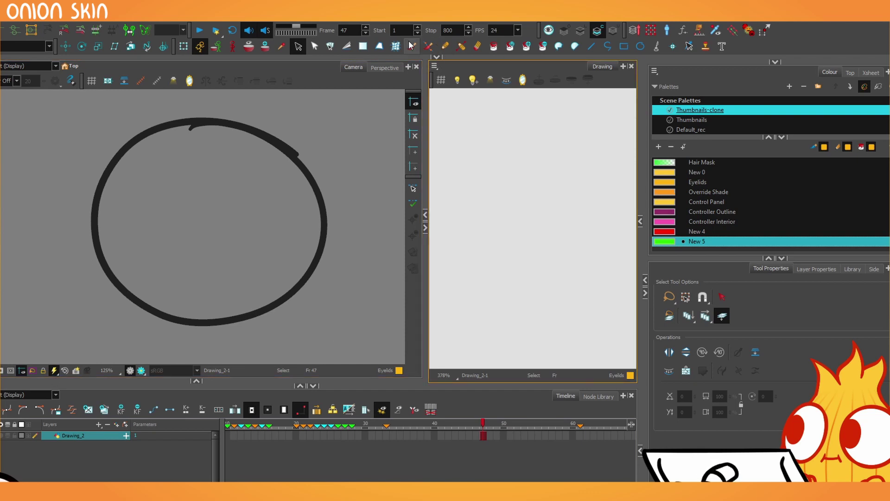
- Draw a smaller black circle inside the large one with the Brush tool, using Solid Brush 1 and letting its ends cross
left_click(306, 169)
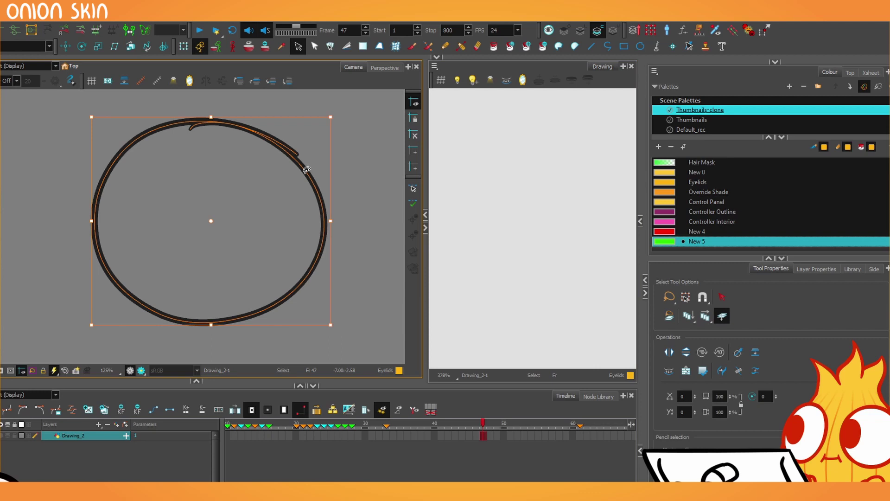
left_click(411, 46)
mouse_move(241, 201)
left_mouse_down()
mouse_move(167, 210)
mouse_move(213, 241)
mouse_move(217, 166)
left_mouse_up()
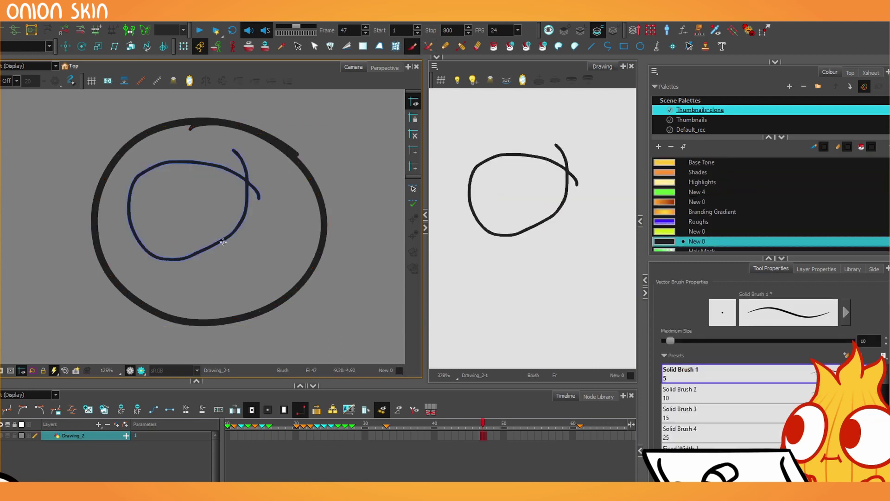
- Pull the small circle's lower-right outer edge outward with the Contour Editor, and undo the change
scroll(231, 227, "up", 2)
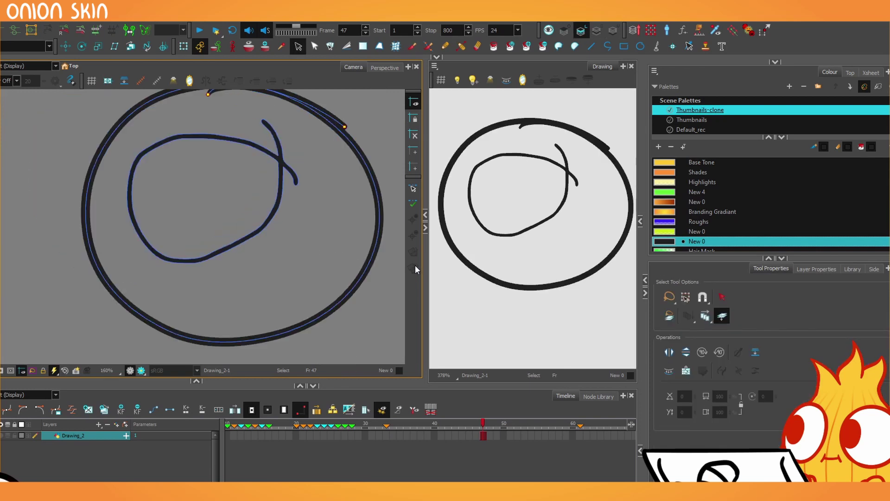
left_click_drag(425, 268, 457, 268)
scroll(346, 252, "up", 2)
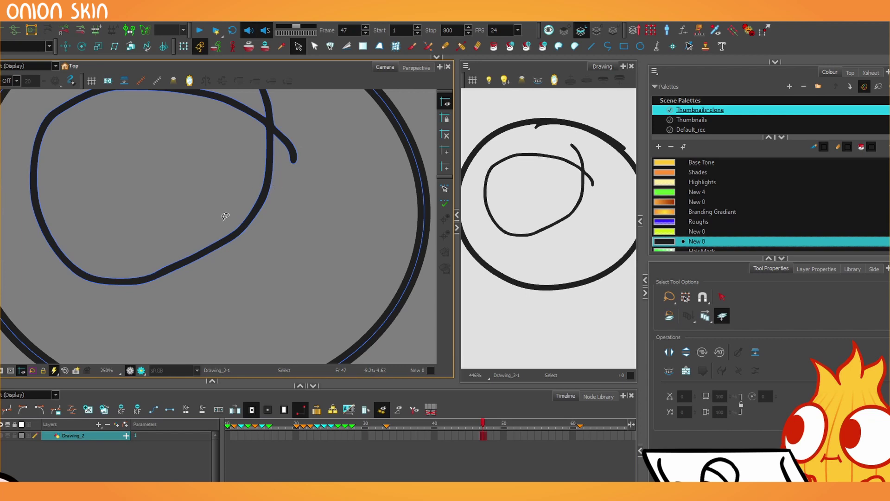
left_click(315, 45)
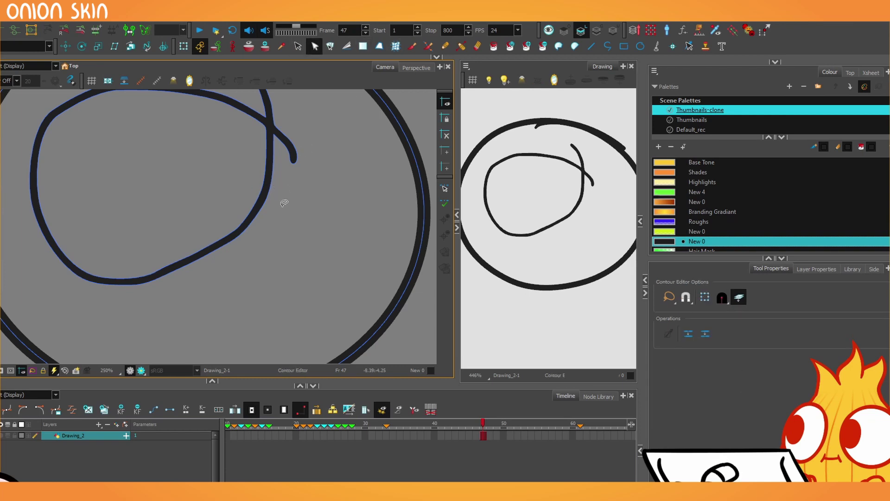
left_click_drag(265, 211, 313, 271)
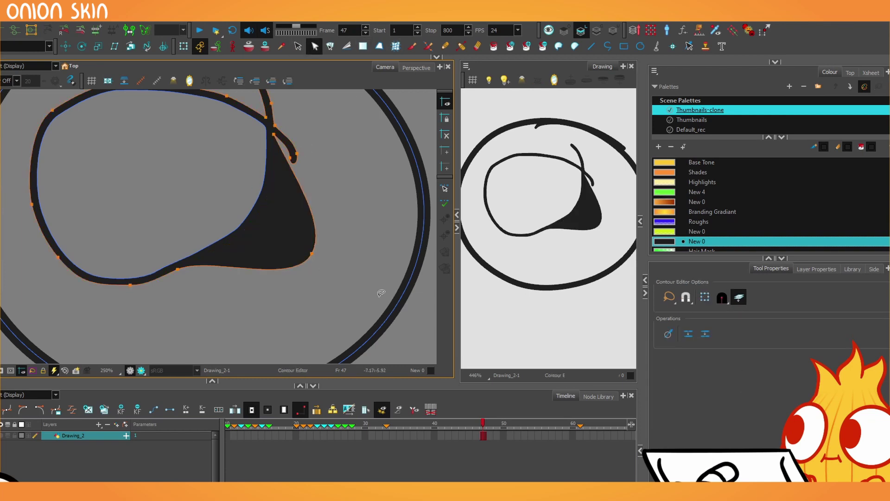
left_click_drag(402, 301, 355, 235)
key("ctrl+z")
key("ctrl+z")
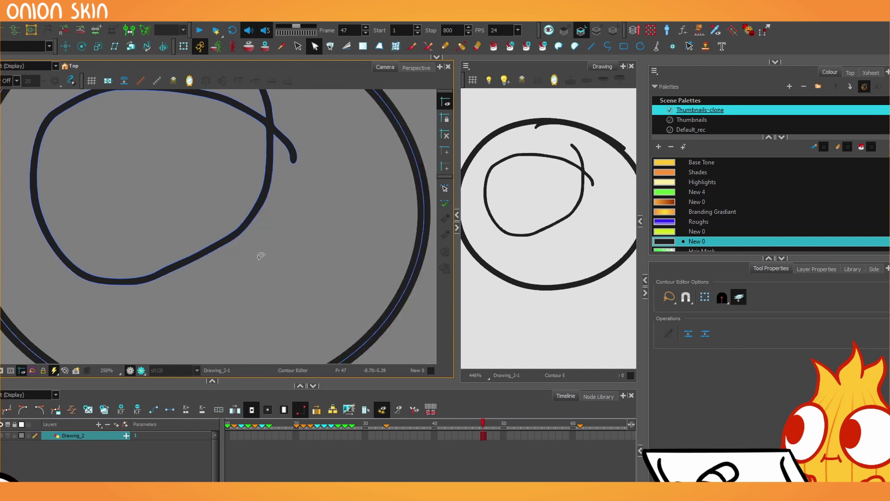
- Round out the small circle's right and lower-right side by reshaping its stroke with the Centerline Editor
left_click(428, 46)
left_click(273, 191)
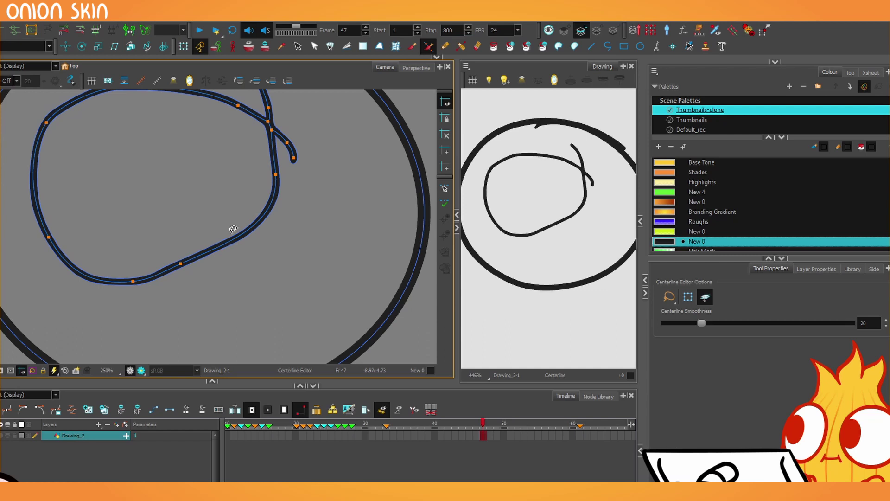
mouse_move(199, 261)
left_mouse_down()
mouse_move(220, 299)
mouse_move(229, 261)
left_mouse_up()
scroll(254, 200, "down", 3)
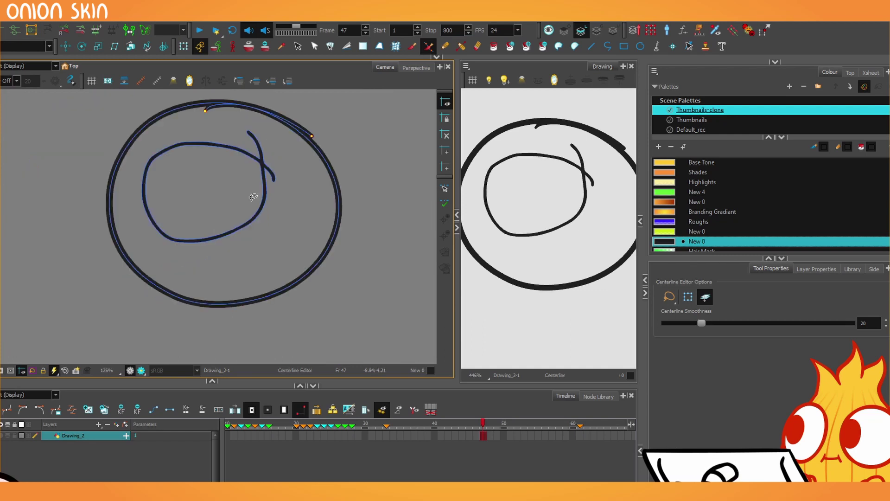
- Fill the small circle and the surrounding area of the large circle with the orange Shades colour
left_click_drag(457, 218, 376, 218)
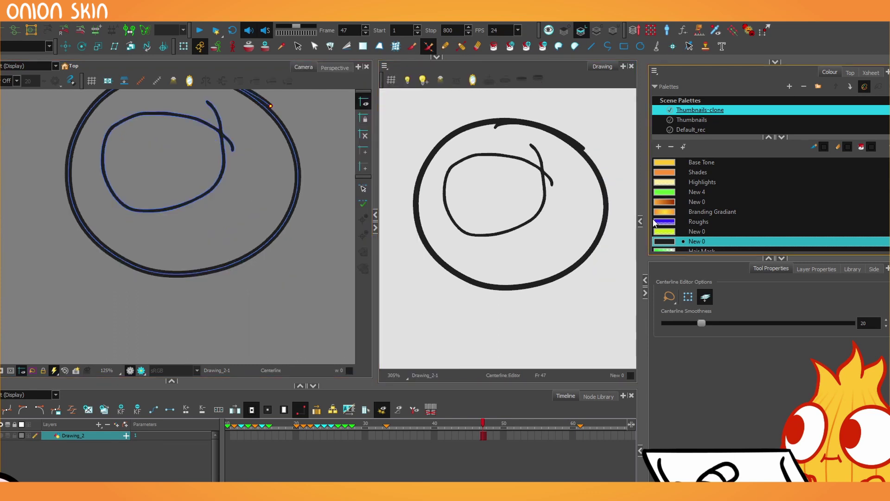
left_click(672, 172)
key("space")
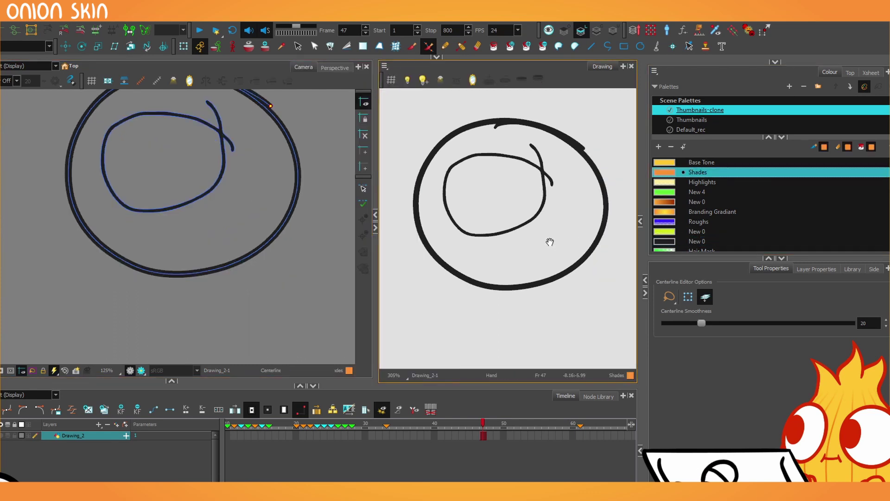
left_click_drag(550, 241, 525, 236)
left_click_drag(375, 248, 294, 246)
key("space")
left_click_drag(496, 254, 492, 275)
key("ctrl+z")
key("ctrl+z")
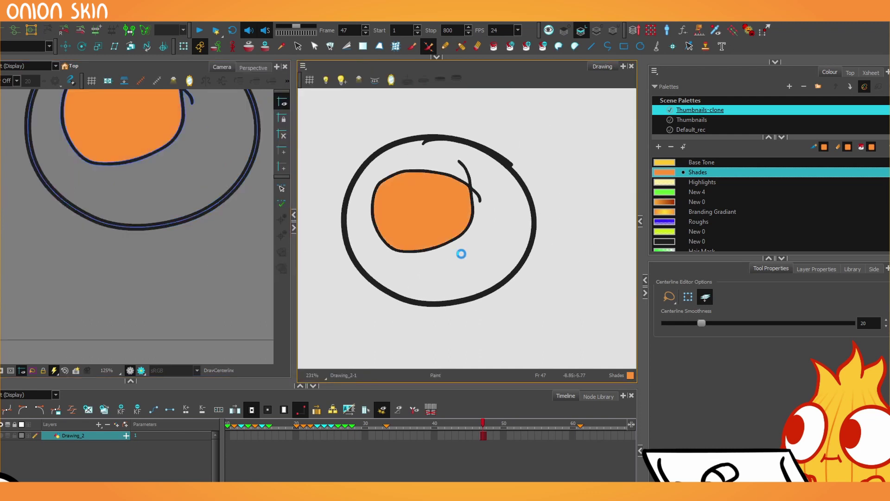
- Move both circle outlines off the orange fill toward the lower right with the Select tool, and delete them
key("alt+s")
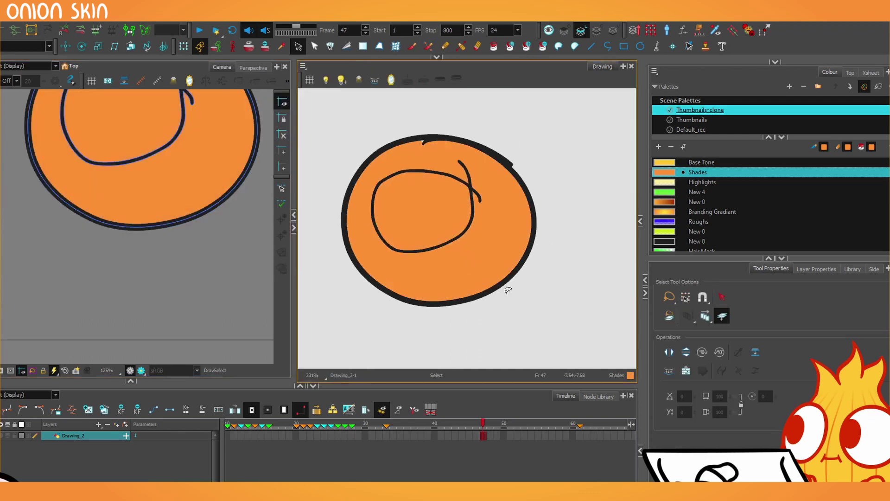
scroll(503, 289, "up", 2)
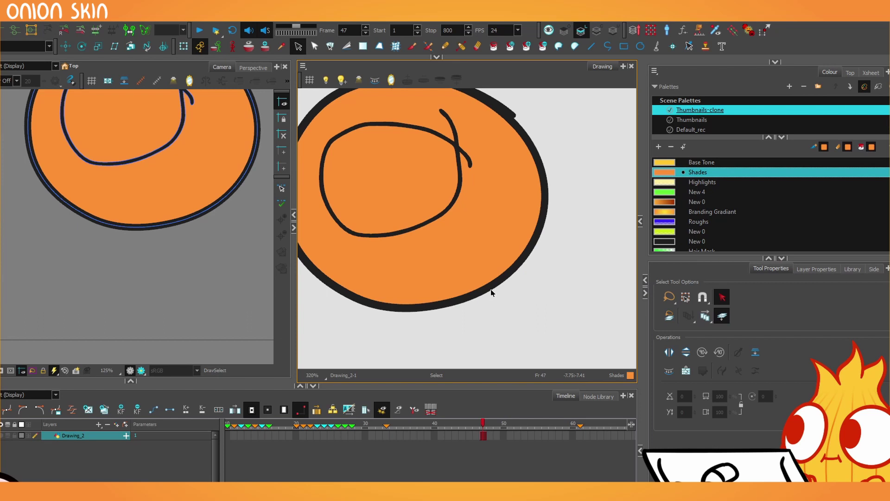
mouse_move(491, 291)
left_mouse_down()
mouse_move(606, 313)
mouse_move(590, 311)
left_mouse_up()
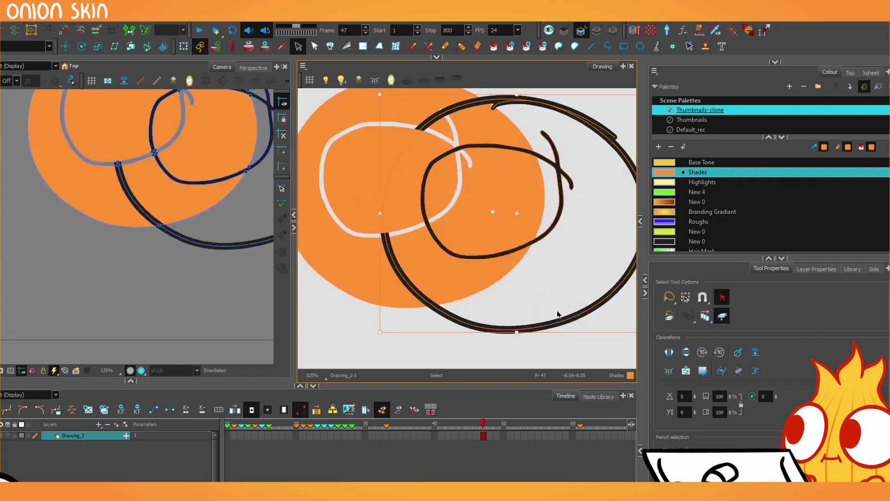
left_click_drag(504, 291, 549, 310)
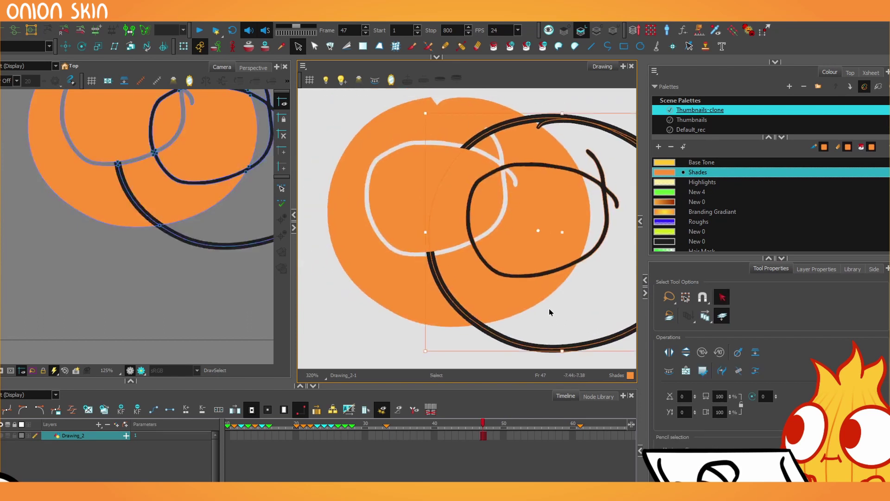
key("Delete")
scroll(493, 171, "up", 1)
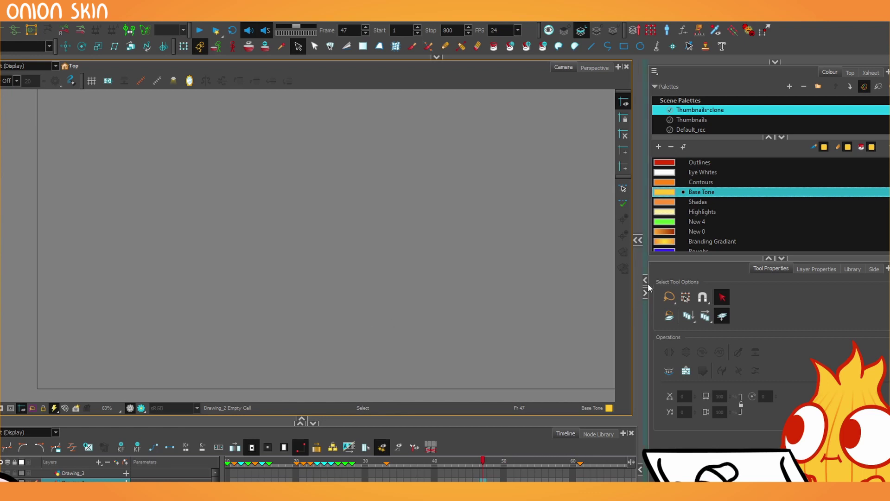
- Draw a curved New 4 green pencil line on frame 47 and another slightly farther right on frame 48
left_click(697, 221)
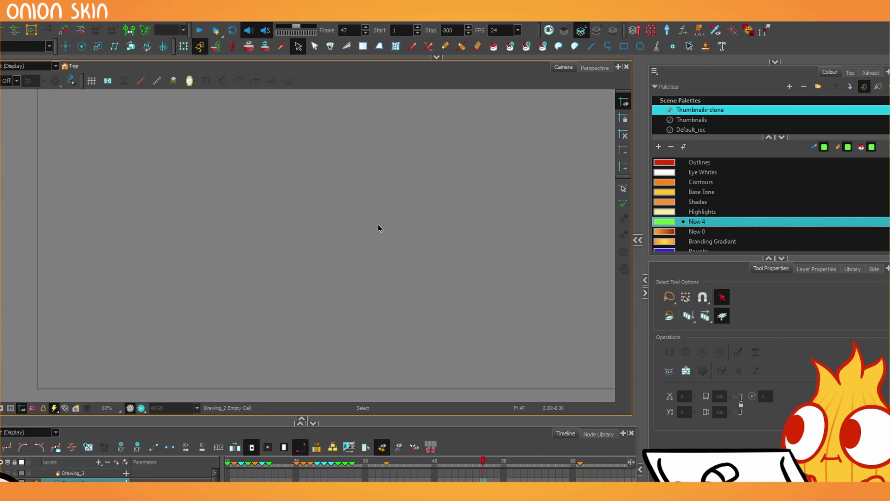
left_click(438, 47)
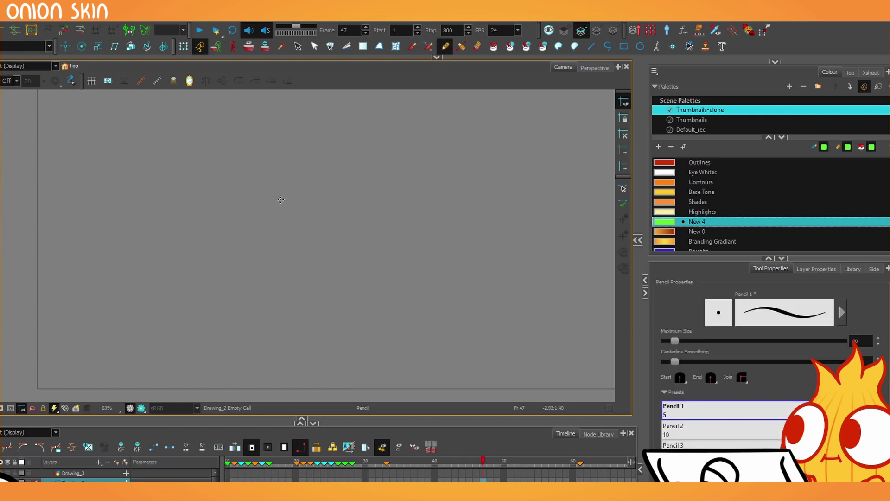
mouse_move(277, 174)
left_mouse_down()
mouse_move(257, 330)
mouse_move(244, 344)
left_mouse_up()
key("period")
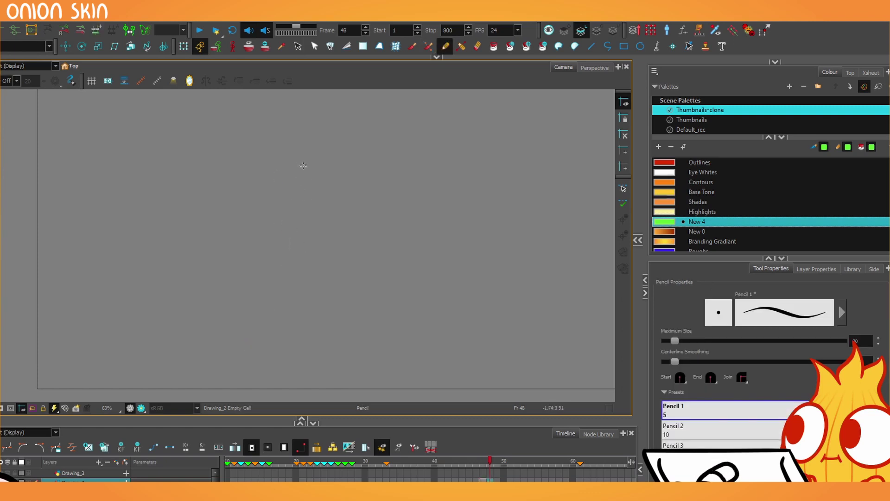
left_click_drag(303, 166, 253, 352)
- Draw a curved green pencil line on frame 49, undo the extra second line there, and draw one farther right on frame 50
key("period")
left_click_drag(340, 151, 272, 340)
left_click_drag(373, 150, 301, 335)
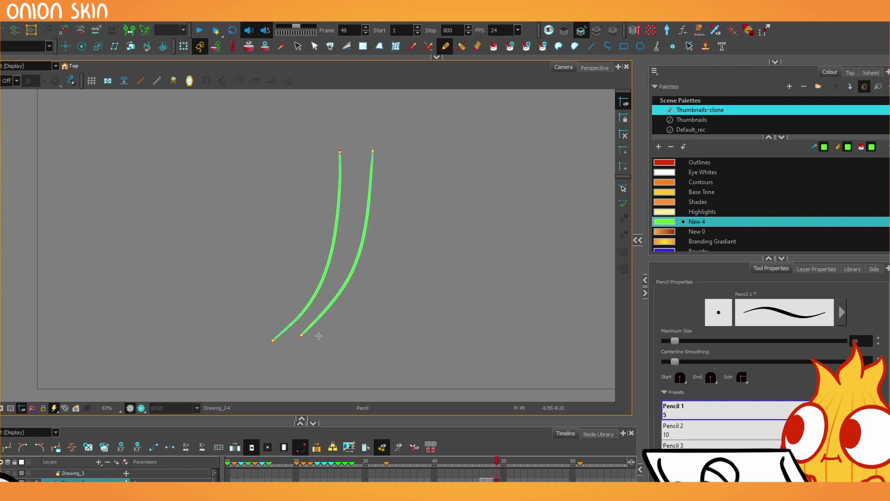
key("ctrl+z")
key("period")
mouse_move(368, 151)
left_mouse_down()
mouse_move(362, 229)
mouse_move(288, 354)
left_mouse_up()
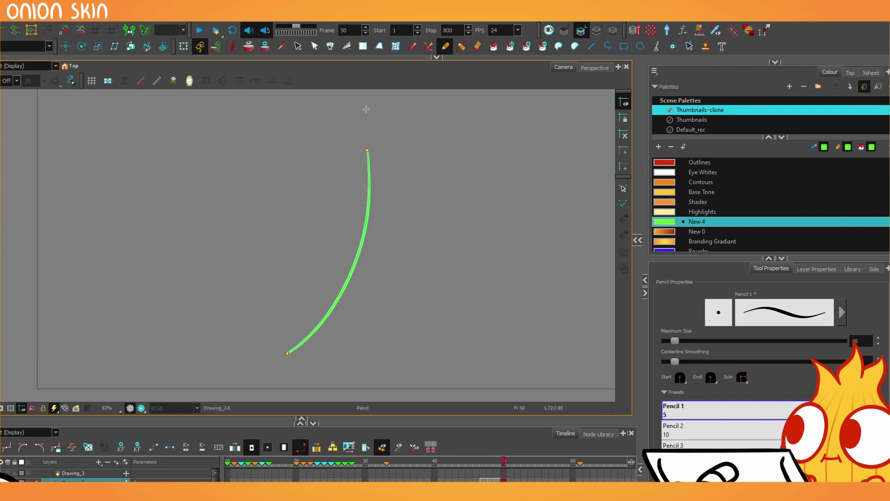
- Turn on Onion Skin and step through frames 48 to 50 to compare the spacing of the green pencil lines
left_click(249, 49)
key("comma")
key("comma")
key("2")
key("2")
key("period")
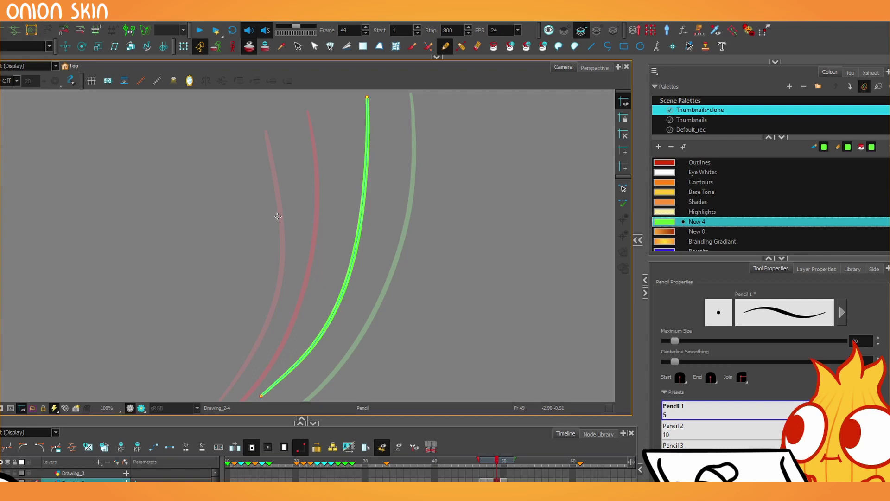
key("period")
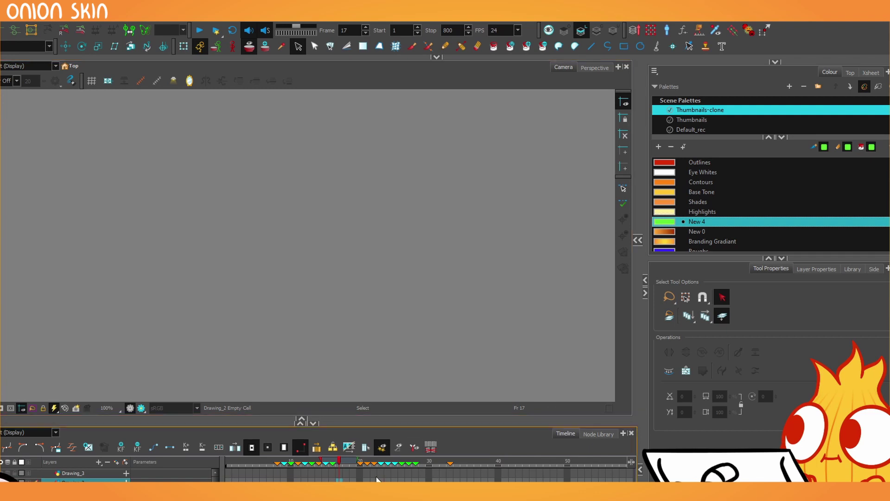
key("period")
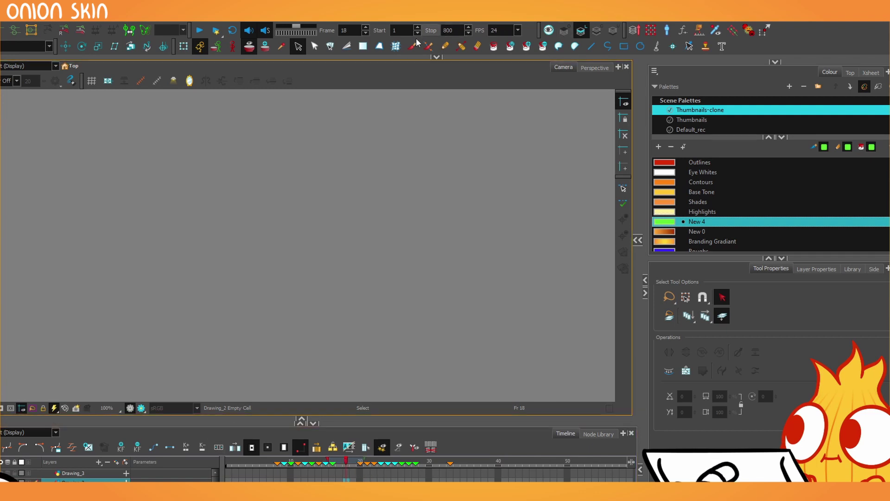
left_click(254, 46)
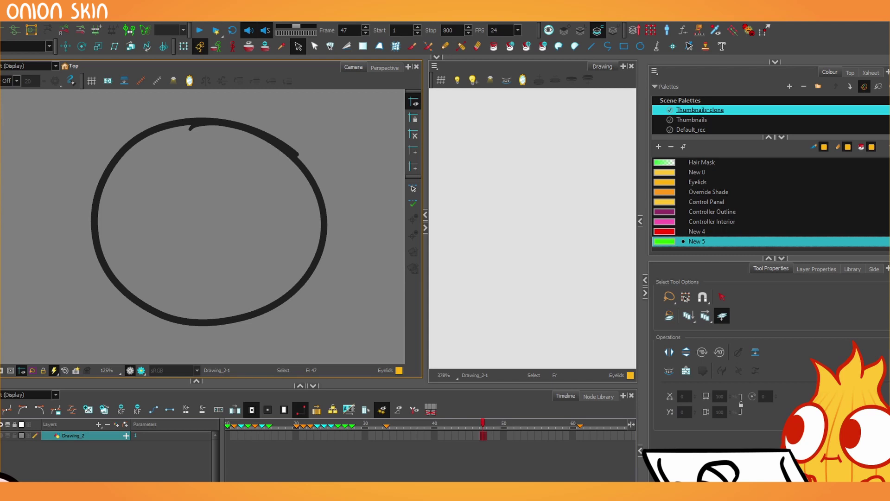